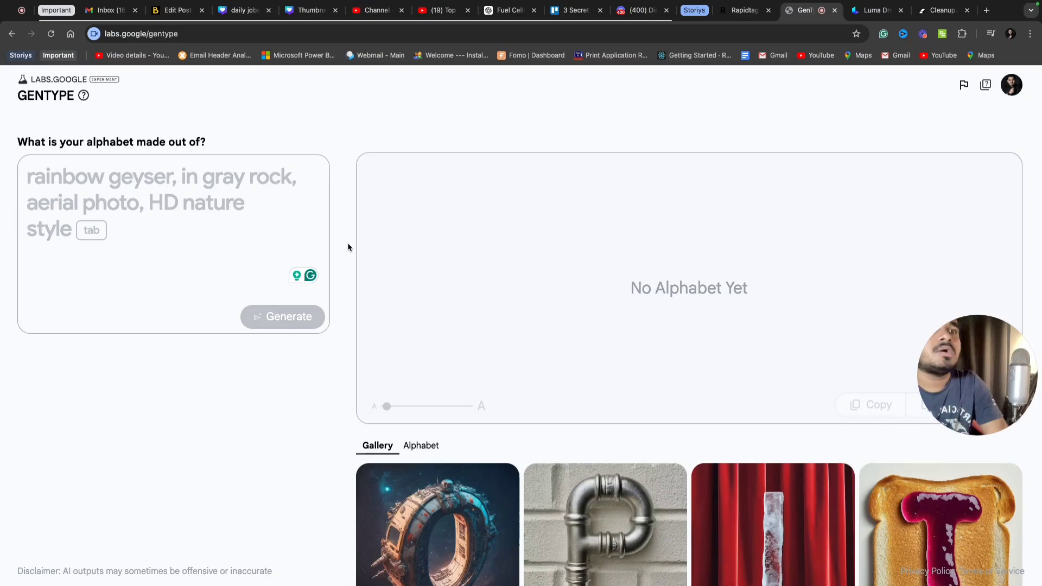
scroll(348, 247, down, 4)
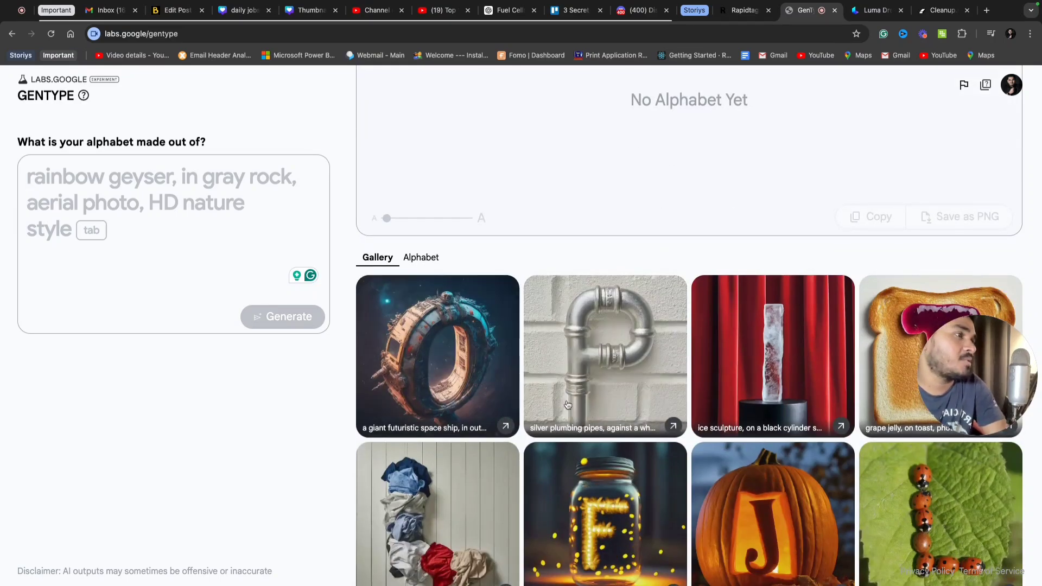
scroll(450, 391, down, 2)
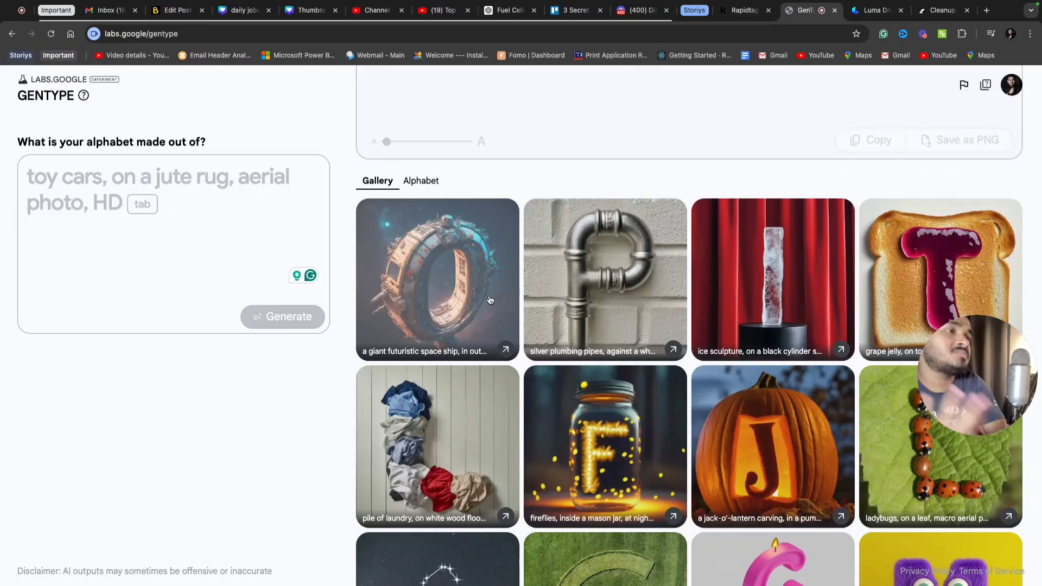
scroll(627, 309, up, 5)
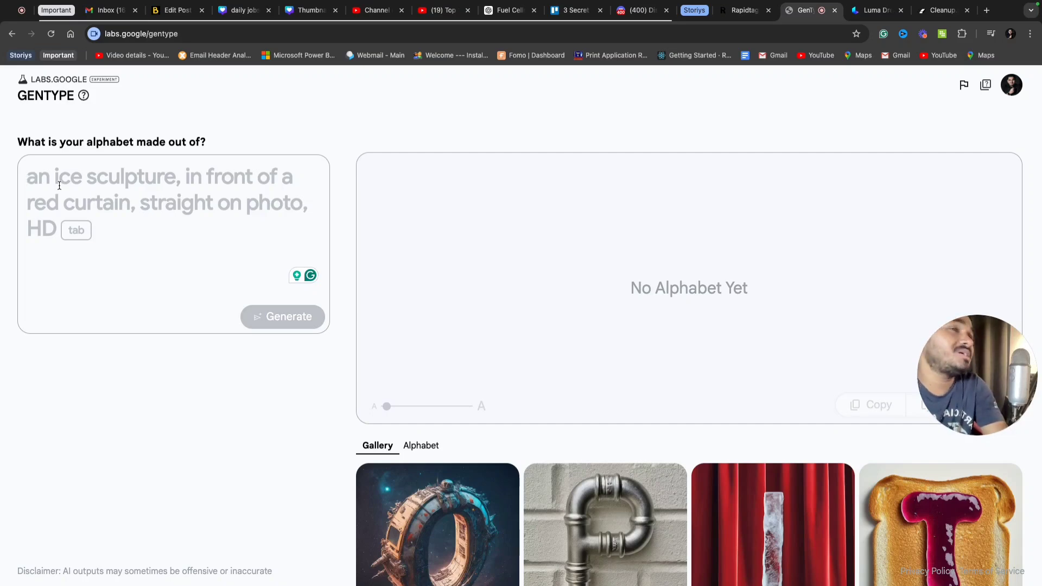
Step: Enter 'Pizza' as the GenType prompt and generate its alphabet
text(i)
key(BackSpace)
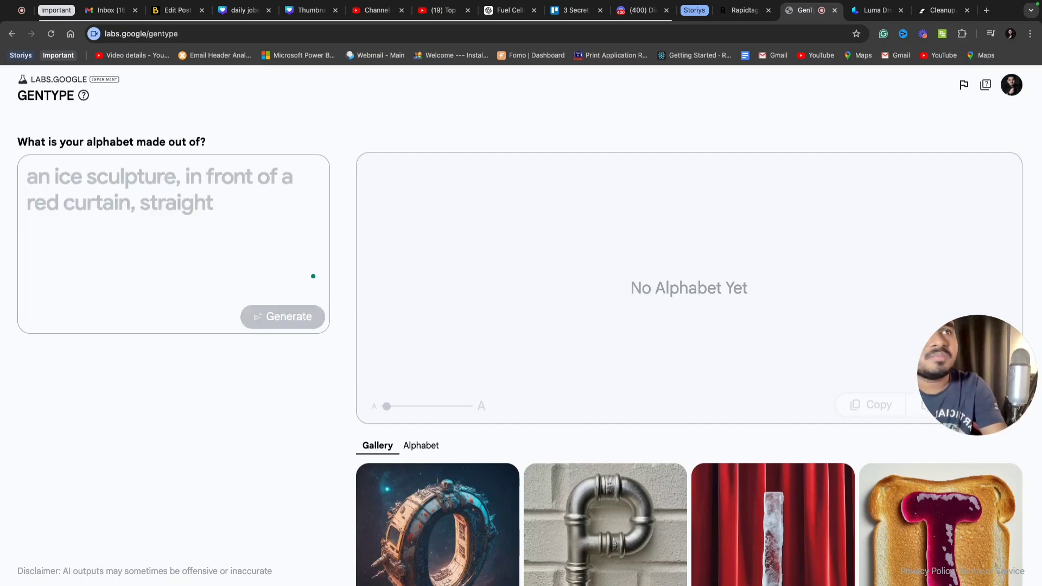
text(Pizza)
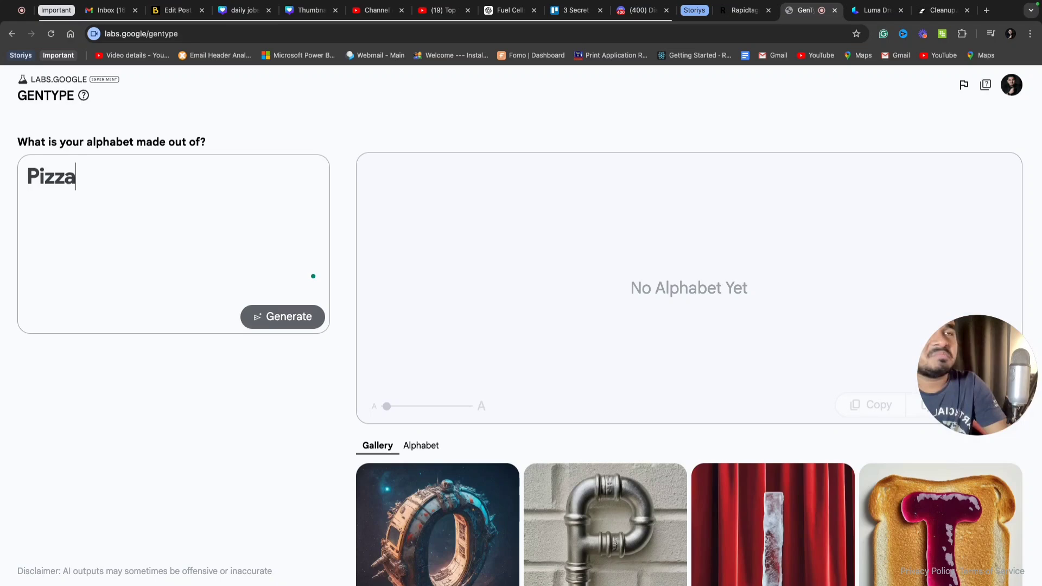
click(296, 316)
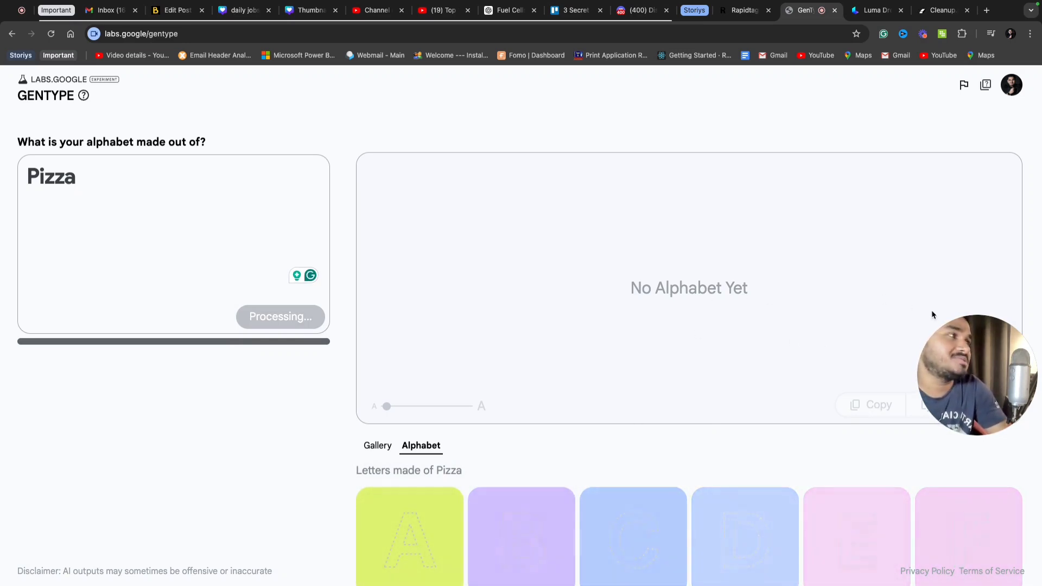
Step: Watch the pizza letters A–H load, then select the Pizza prompt text for replacing
scroll(851, 421, down, 3)
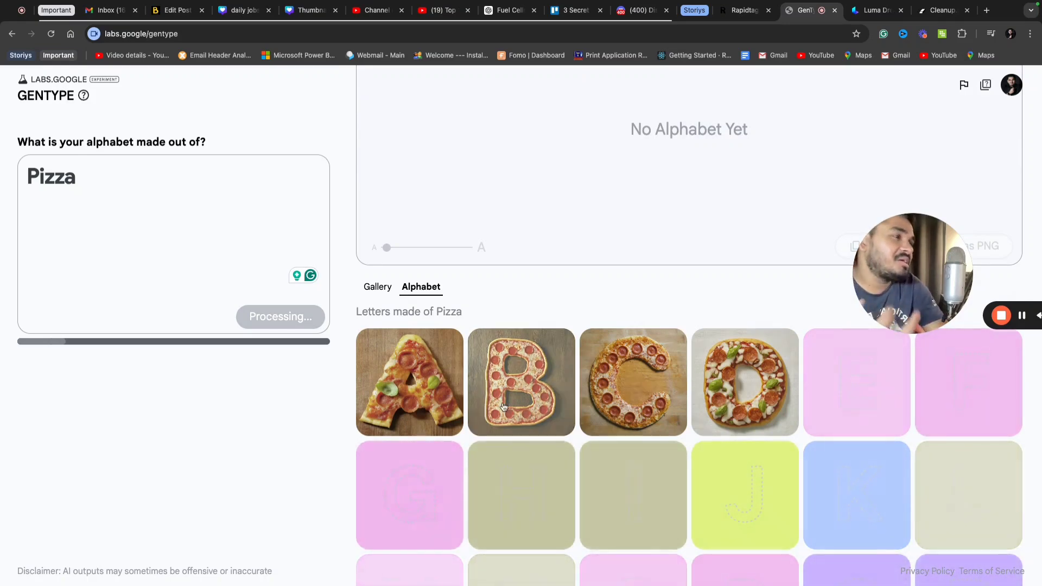
scroll(398, 374, up, 1)
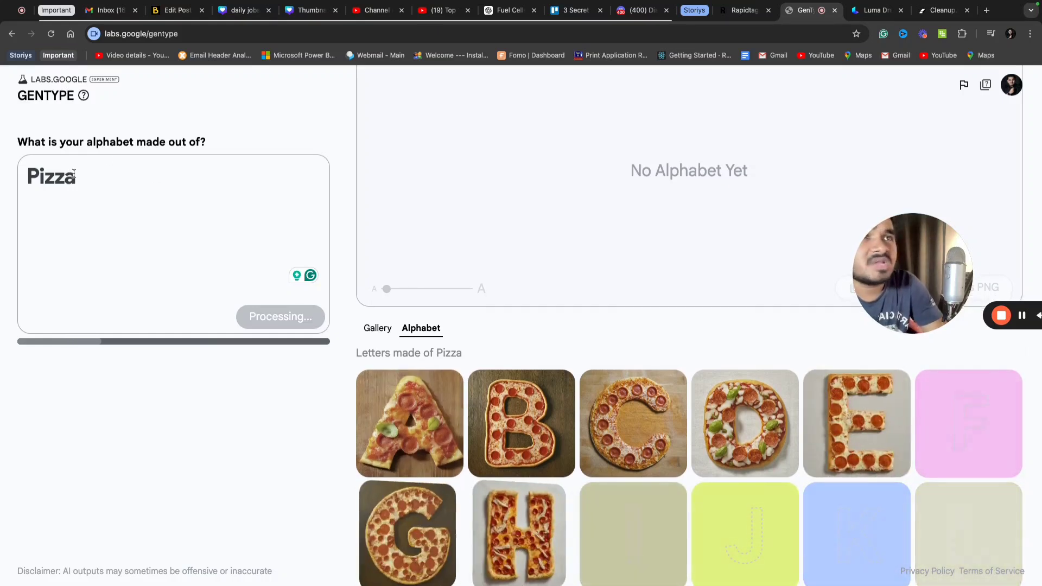
drag(76, 175, 24, 165)
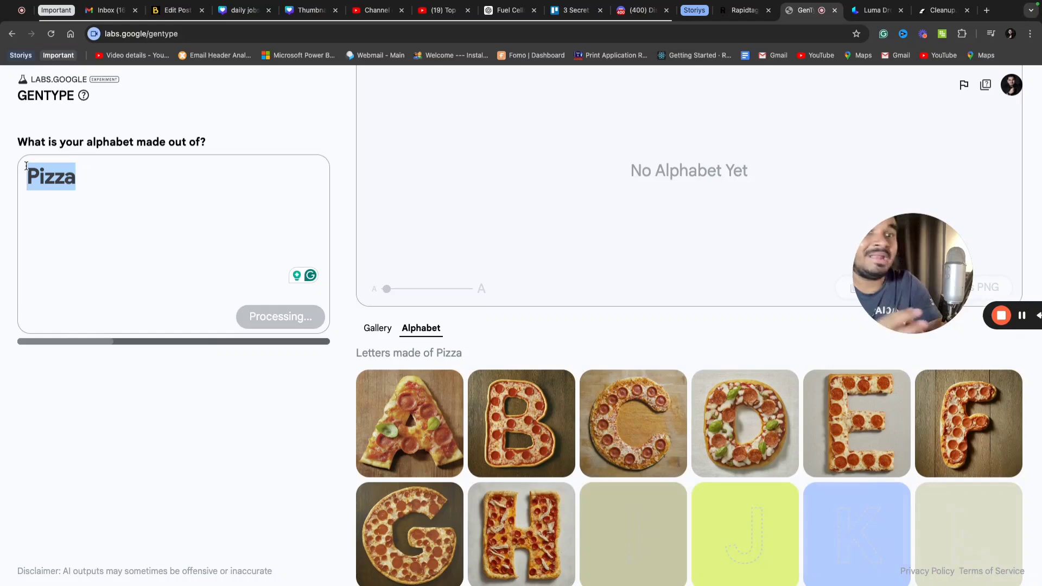
Step: Generate the 'Plane, in a blue sky' alphabet and scroll through the finished letters
text(Plane)
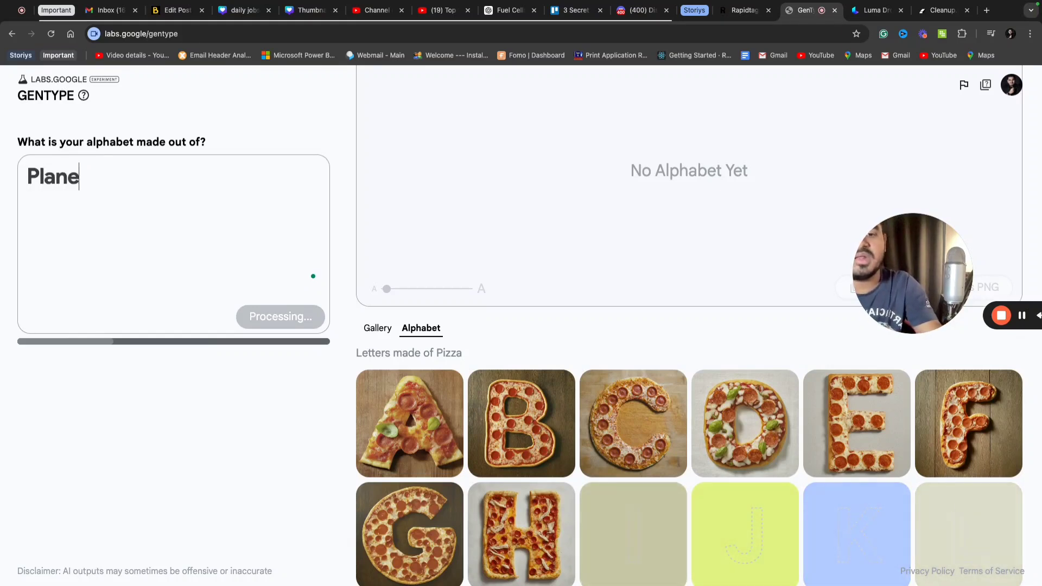
text(, in a bl)
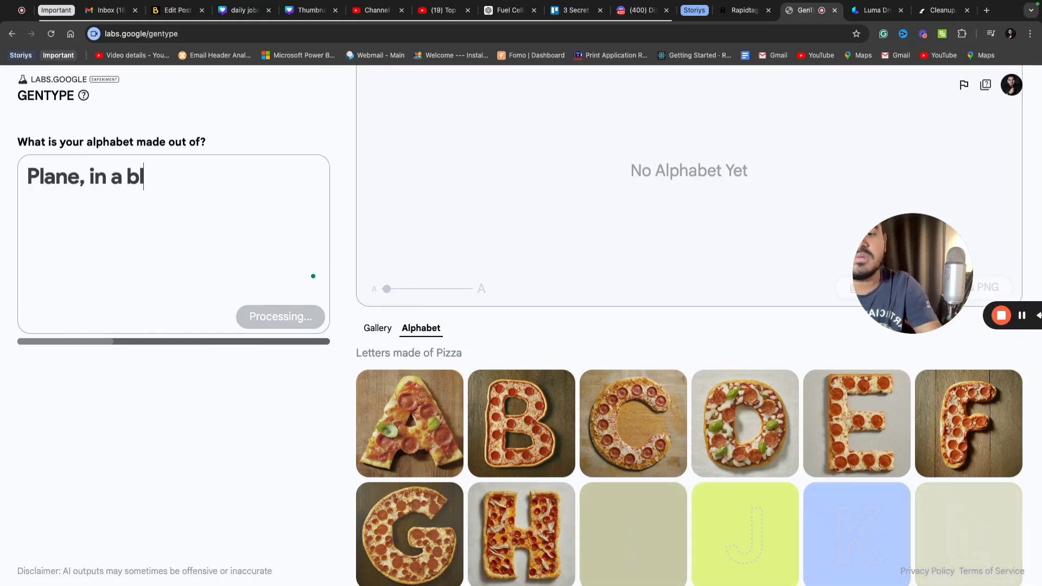
text(ue sky)
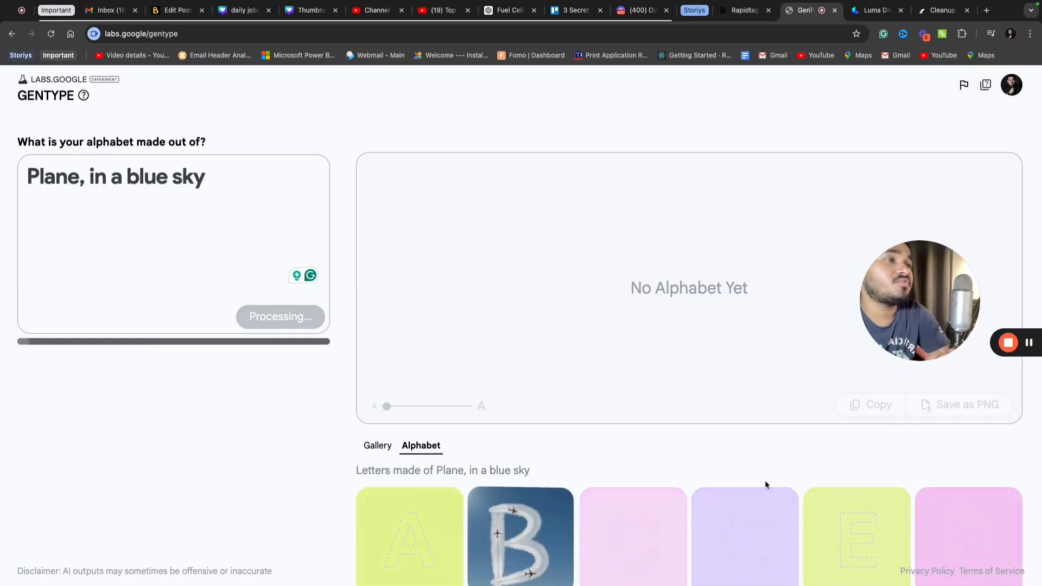
scroll(626, 466, down, 3)
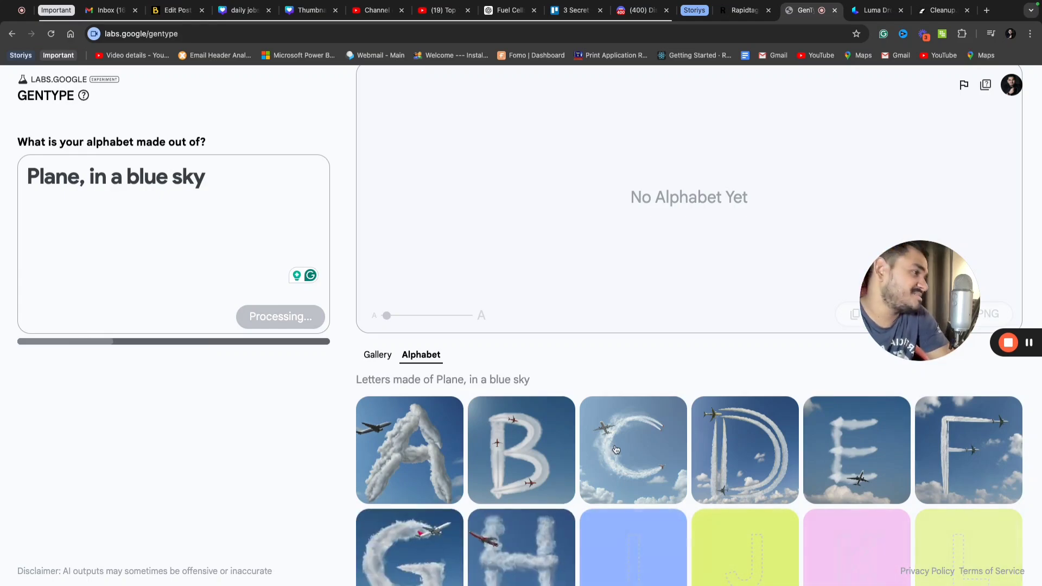
scroll(747, 447, down, 3)
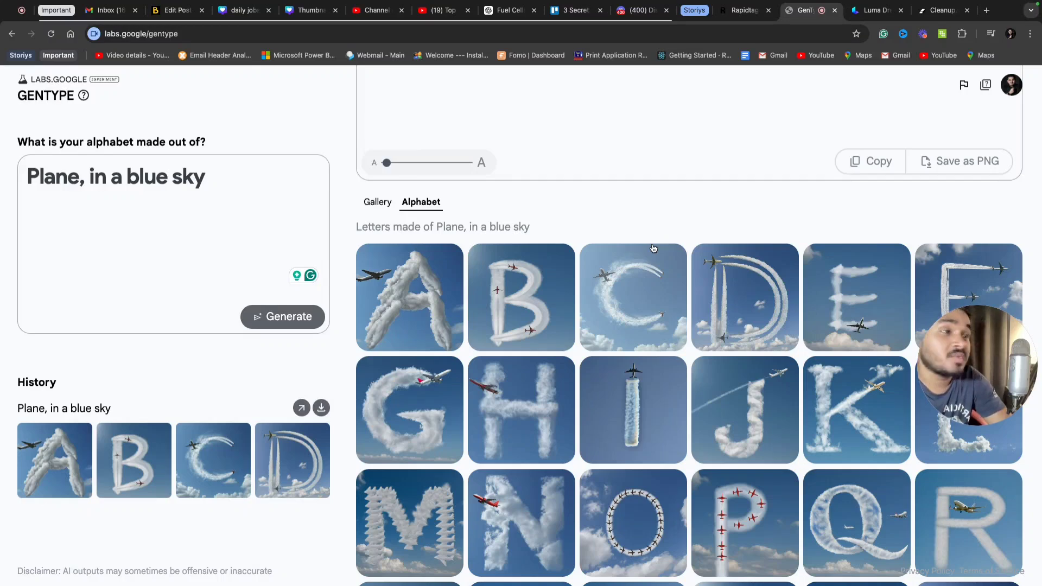
scroll(654, 249, up, 5)
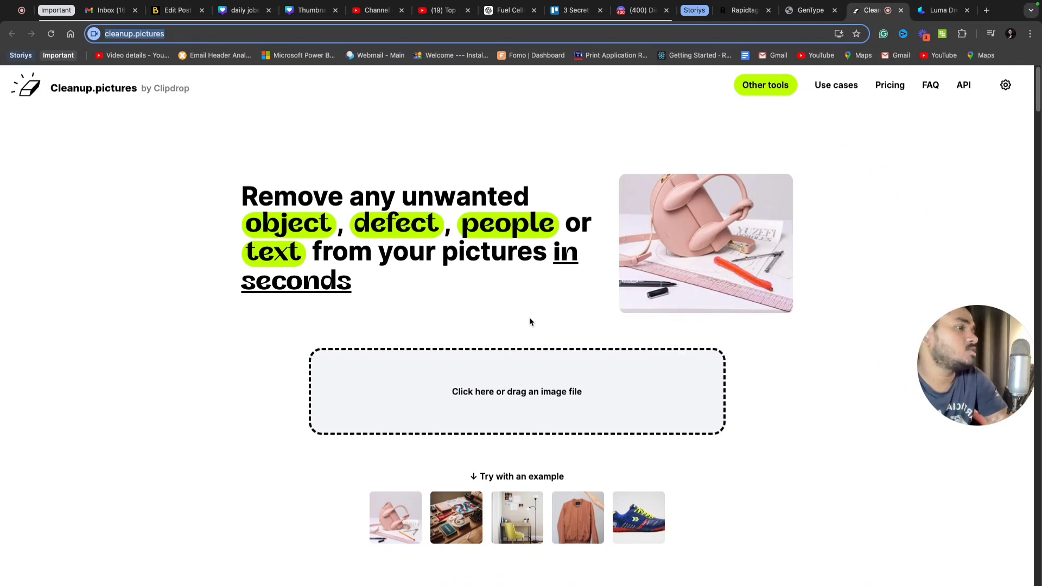
Step: Erase an object from the desk-and-chair example photo, then return to the upload page with Start new
click(521, 515)
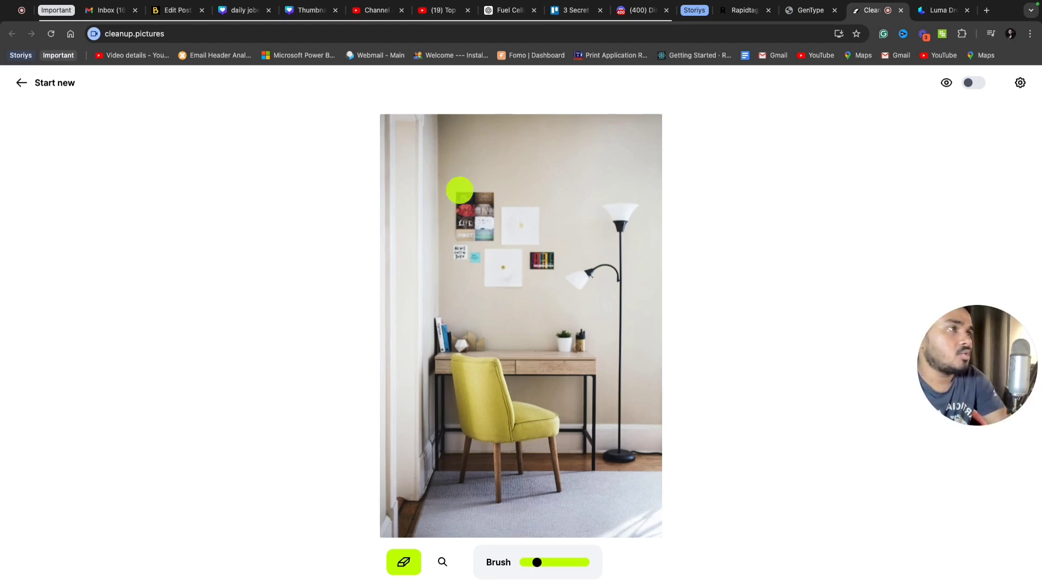
mouse_move(460, 185)
mouse_down()
mouse_move(461, 224)
mouse_move(493, 281)
mouse_move(556, 245)
mouse_move(479, 180)
mouse_move(512, 242)
mouse_up()
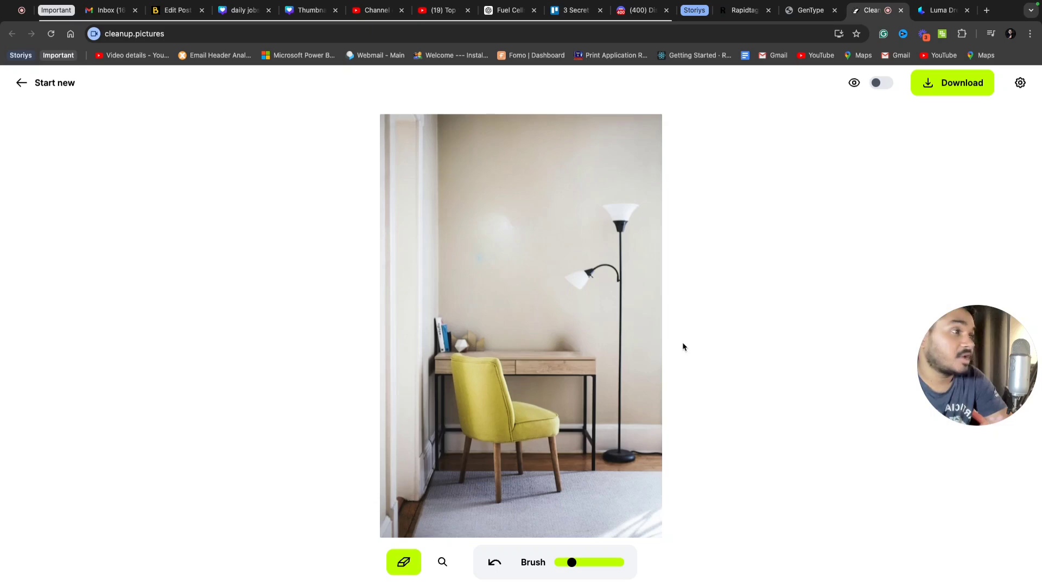
scroll(683, 342, up, 5)
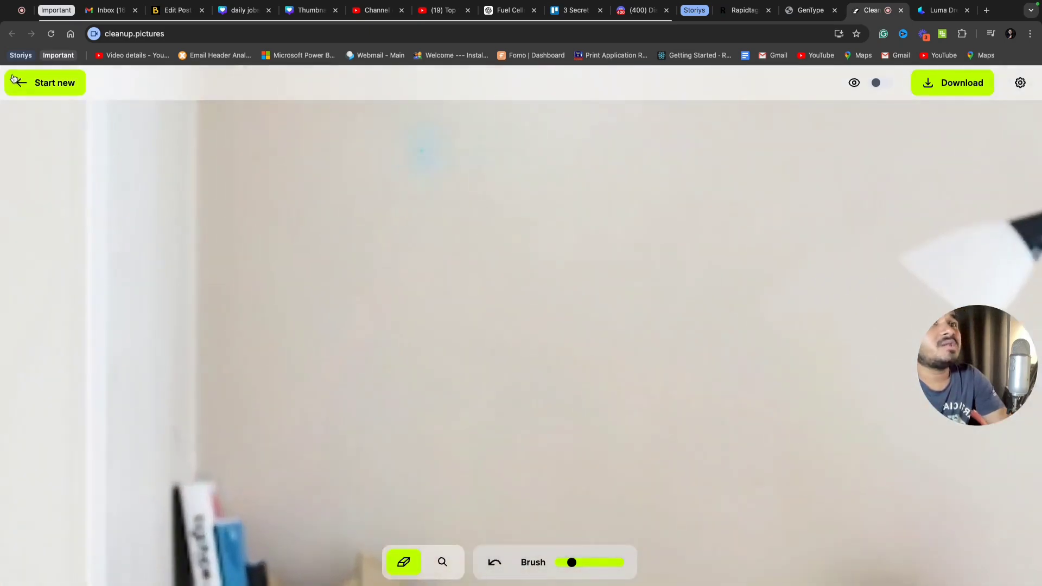
click(22, 83)
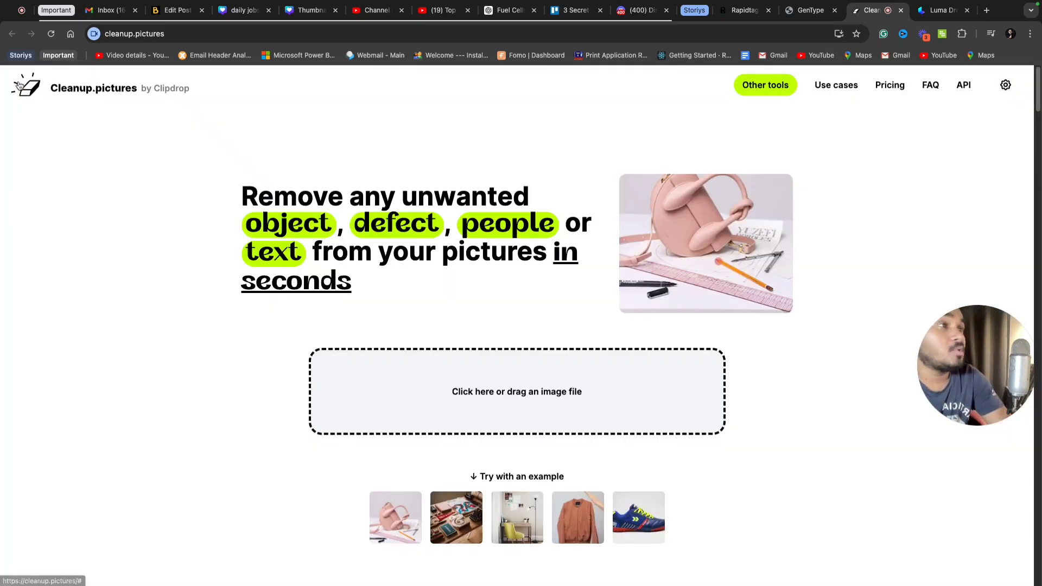
click(510, 392)
scroll(559, 319, down, 5)
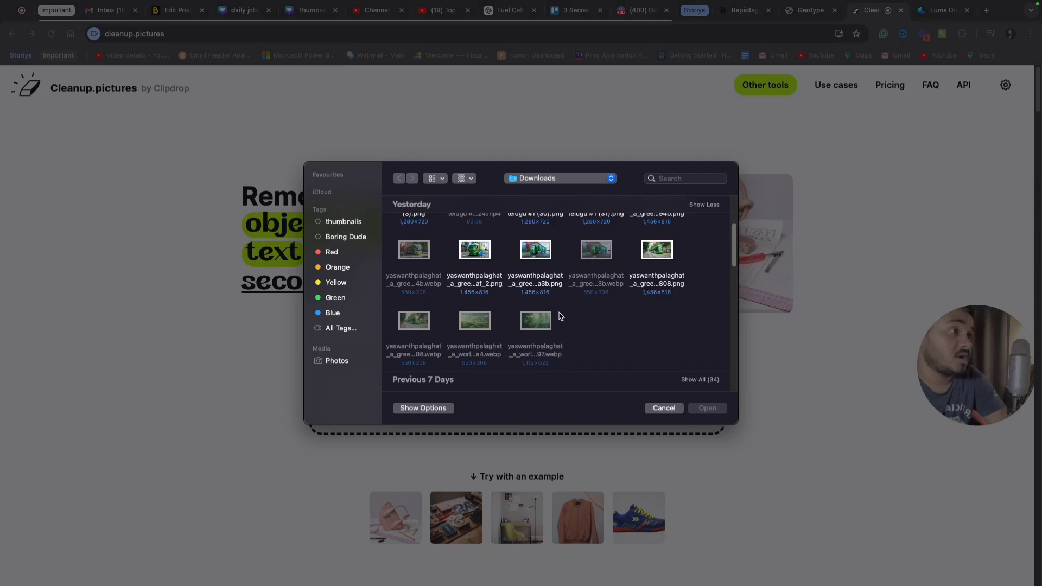
click(663, 283)
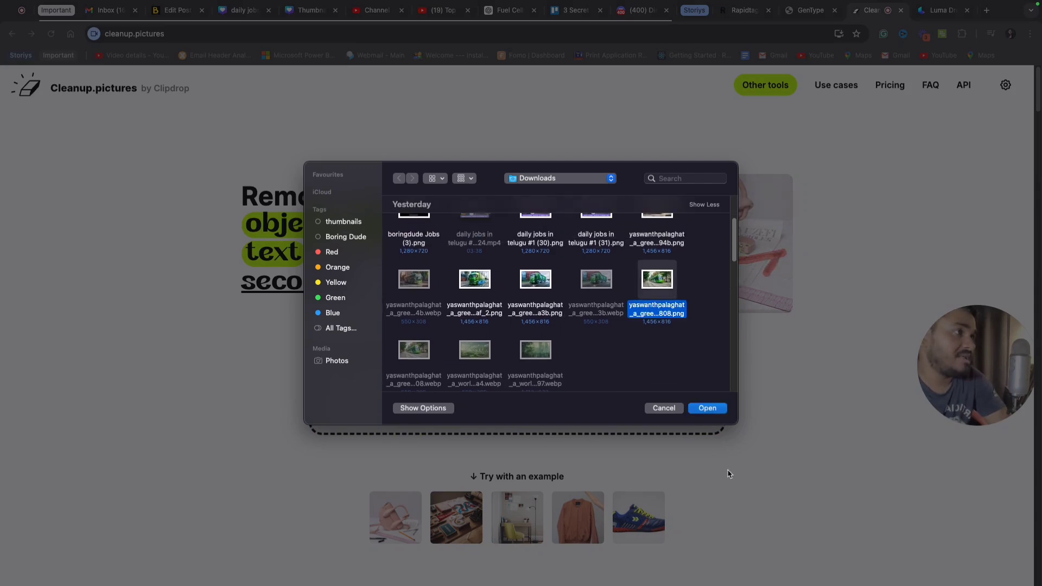
click(708, 408)
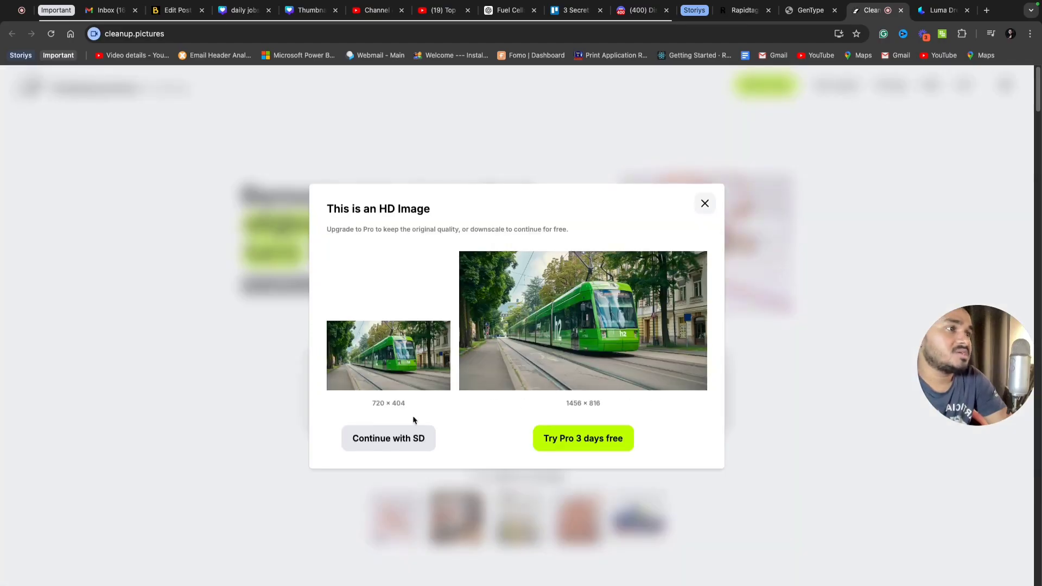
click(405, 440)
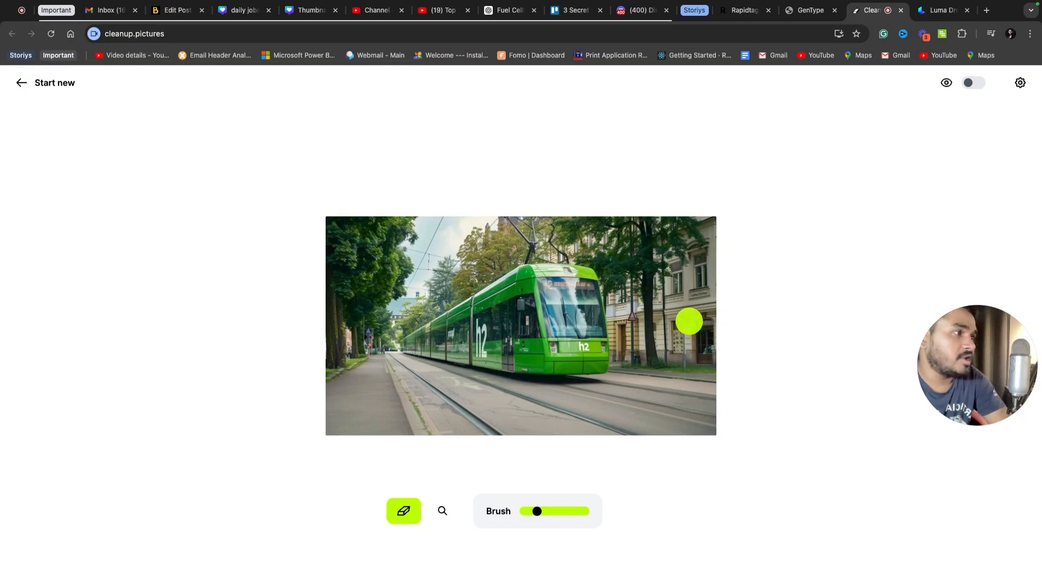
drag(690, 321, 687, 360)
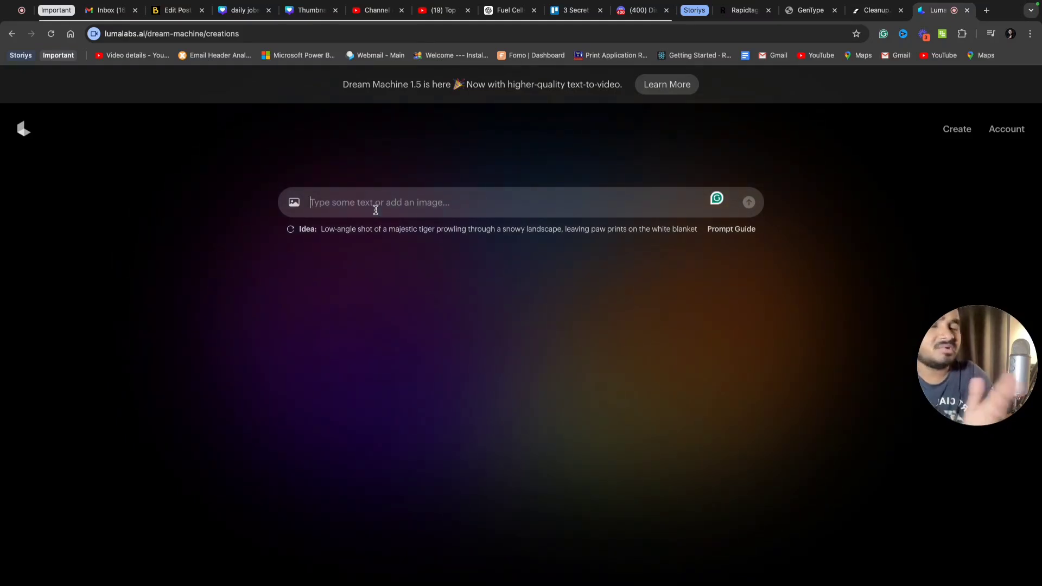
Step: Submit the prompt 'Group of dogs playing with a ball in the park' for video generation
text(Gr)
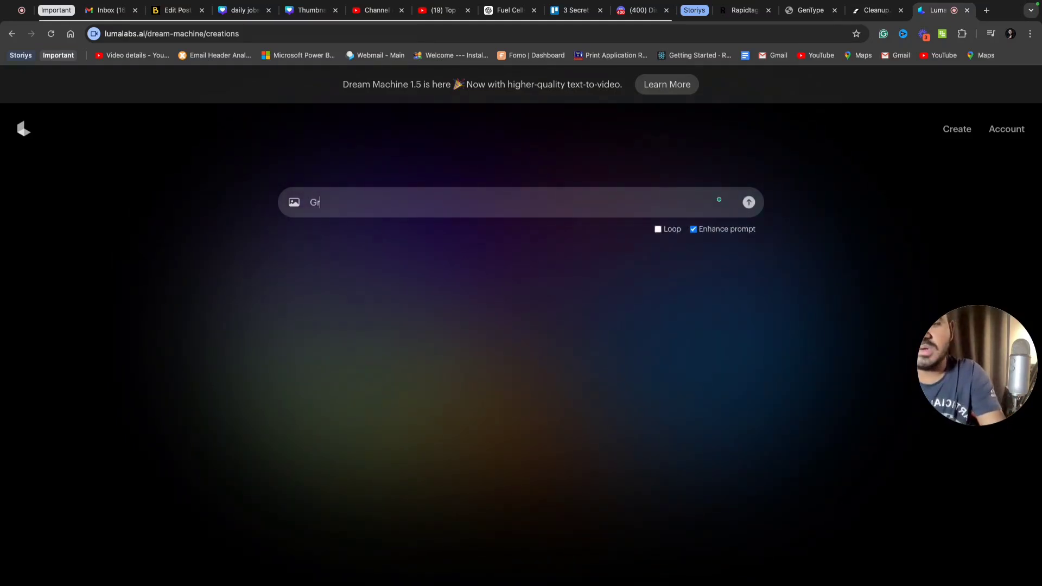
text(oup)
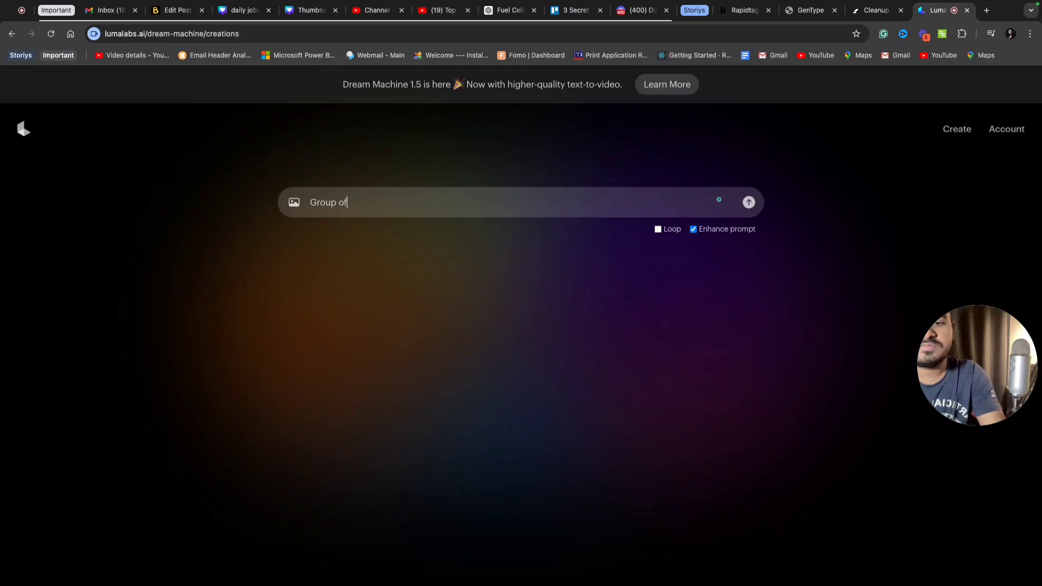
text( of dogs playing with a)
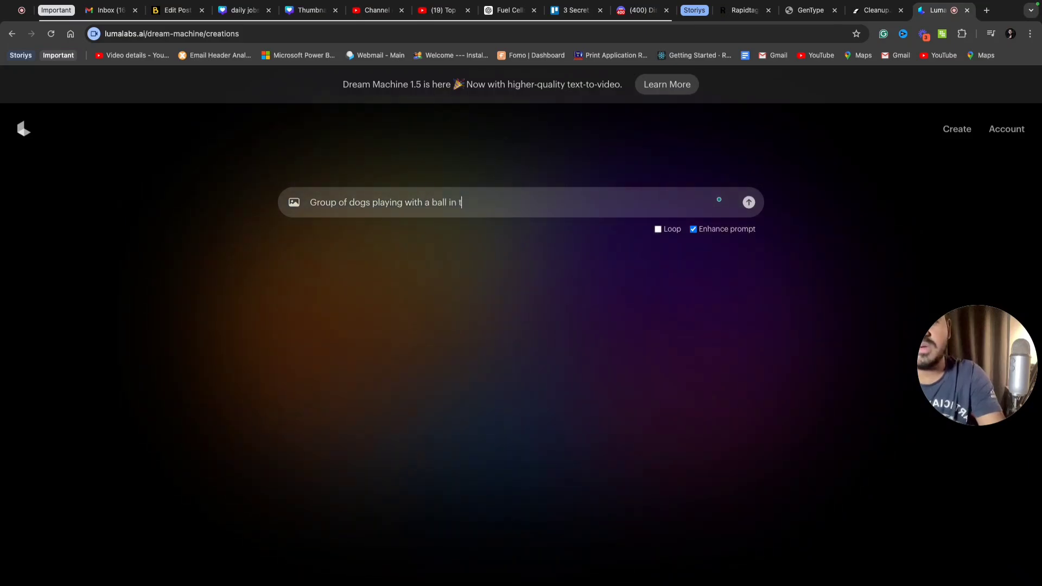
text(ball in the park)
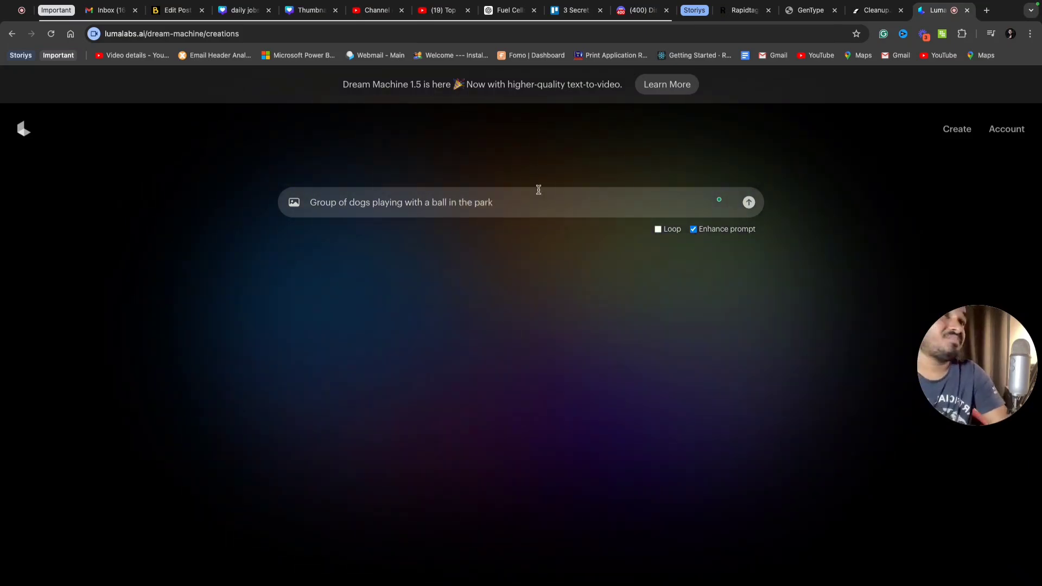
key(Return)
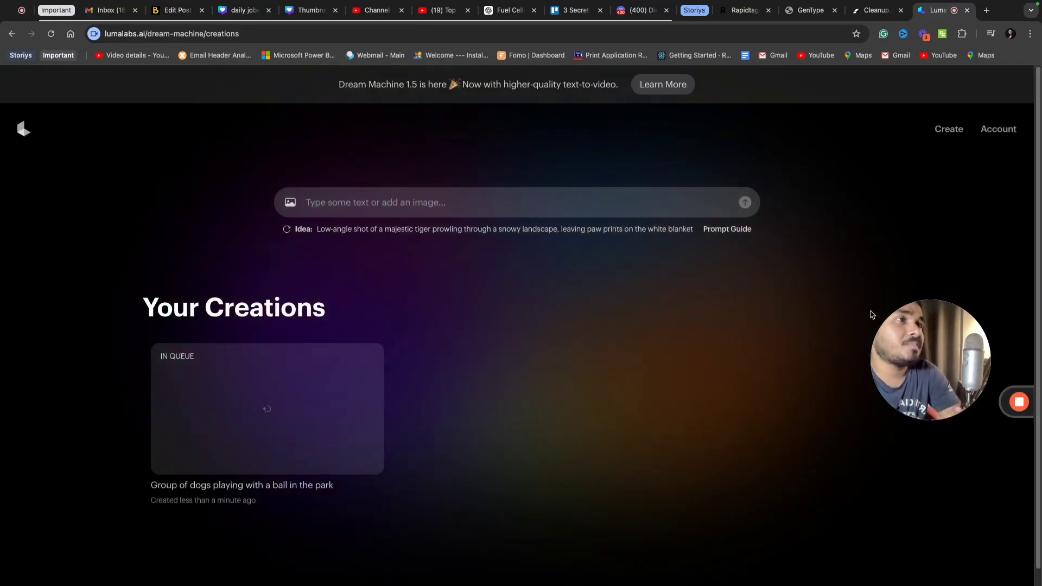
Step: Open the finished dogs-in-the-park video from Your Creations
mouse_move(888, 316)
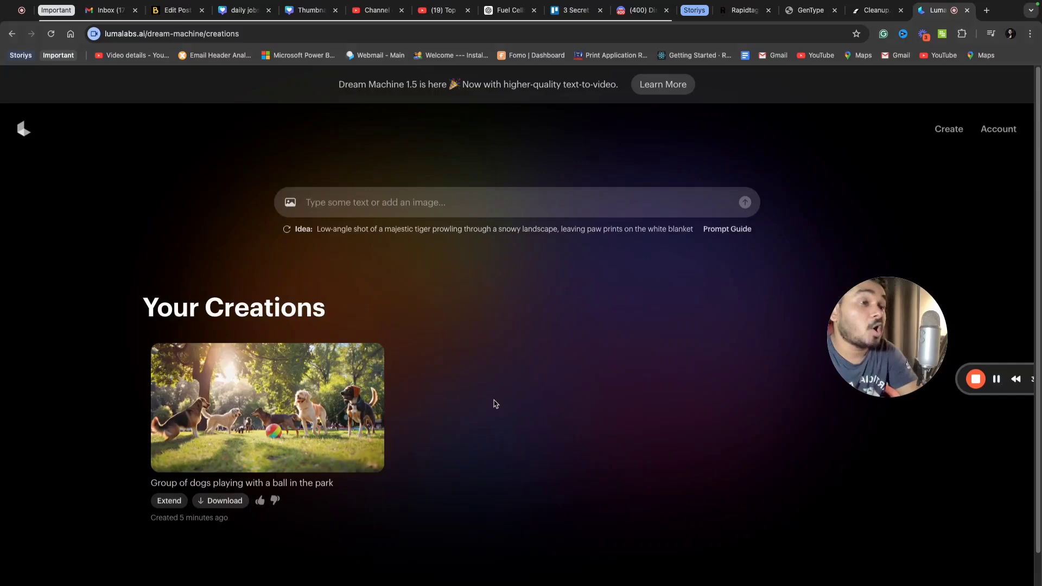
click(309, 410)
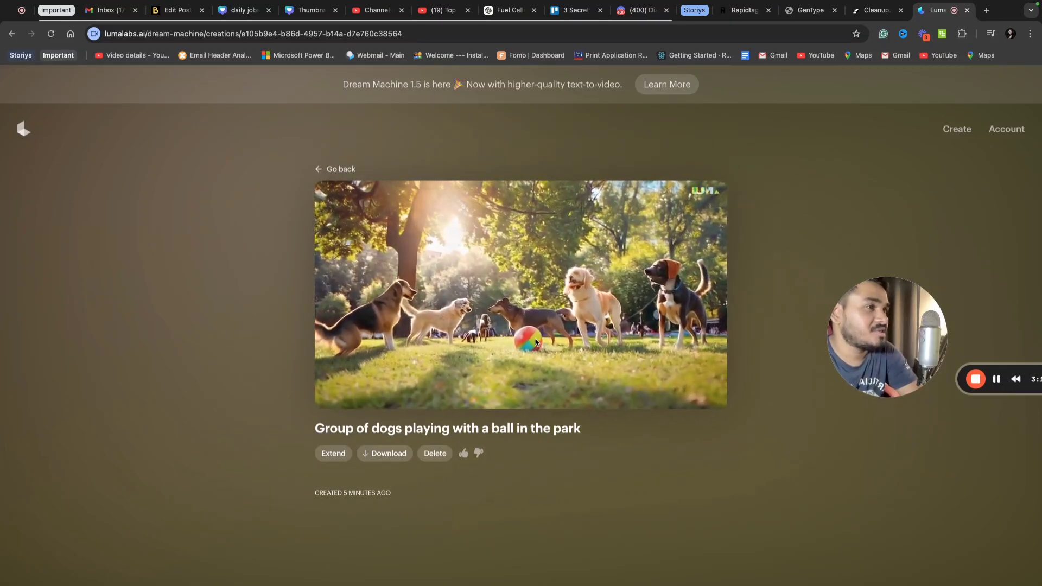
click(320, 170)
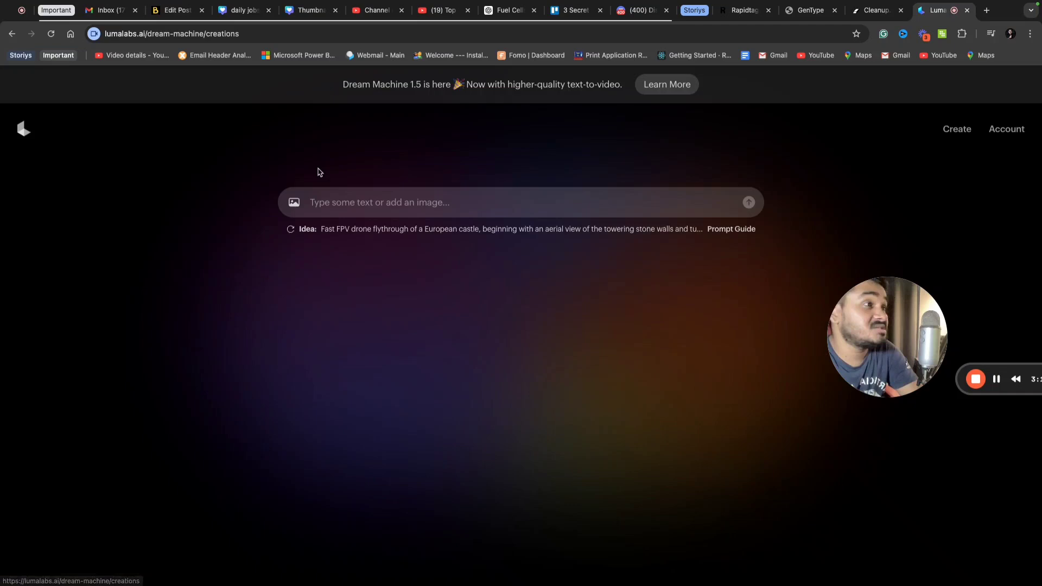